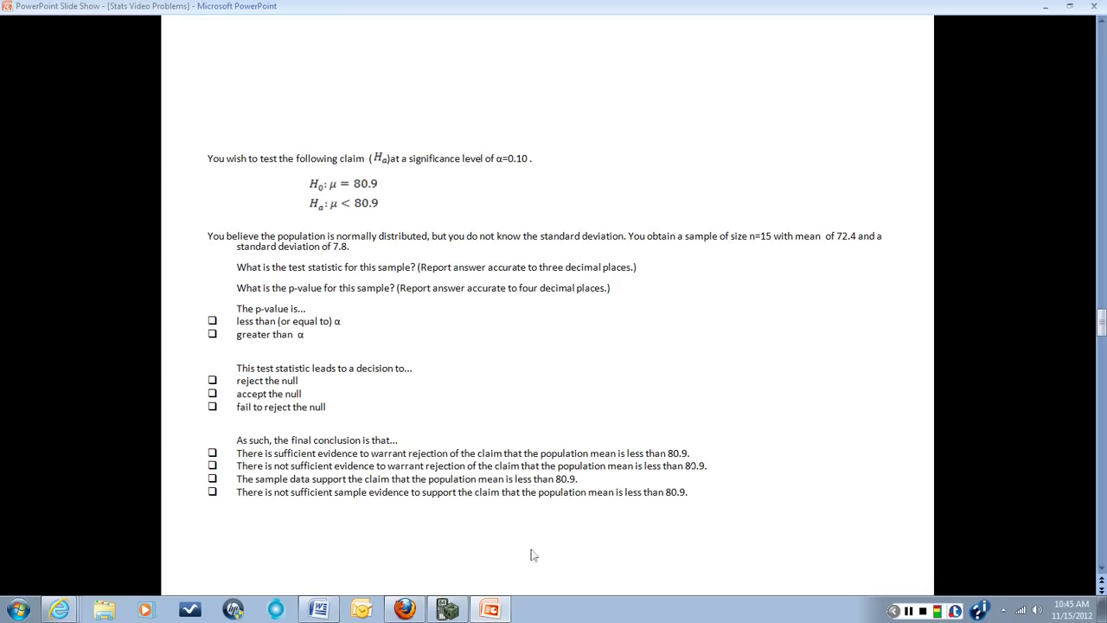
# Show the Jot! whiteboard with the normal curve centred at 80.9 and the tail below 72.4 circled.
pyautogui.click(403, 611)
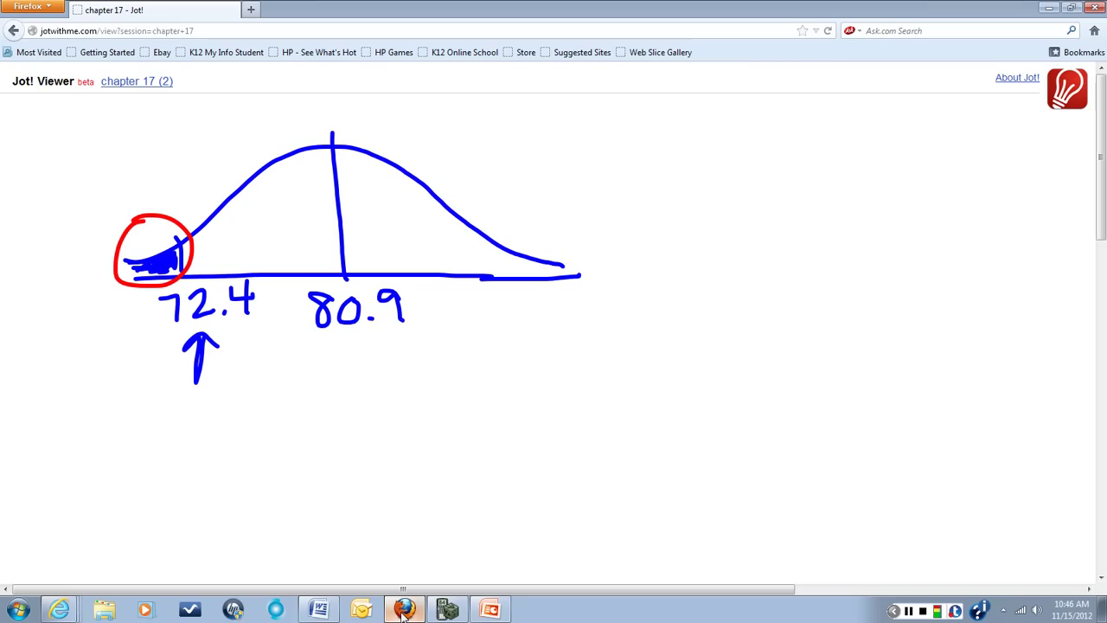
# Open the T-Test from the STAT TESTS menu on the TI-84 emulator.
pyautogui.click(447, 610)
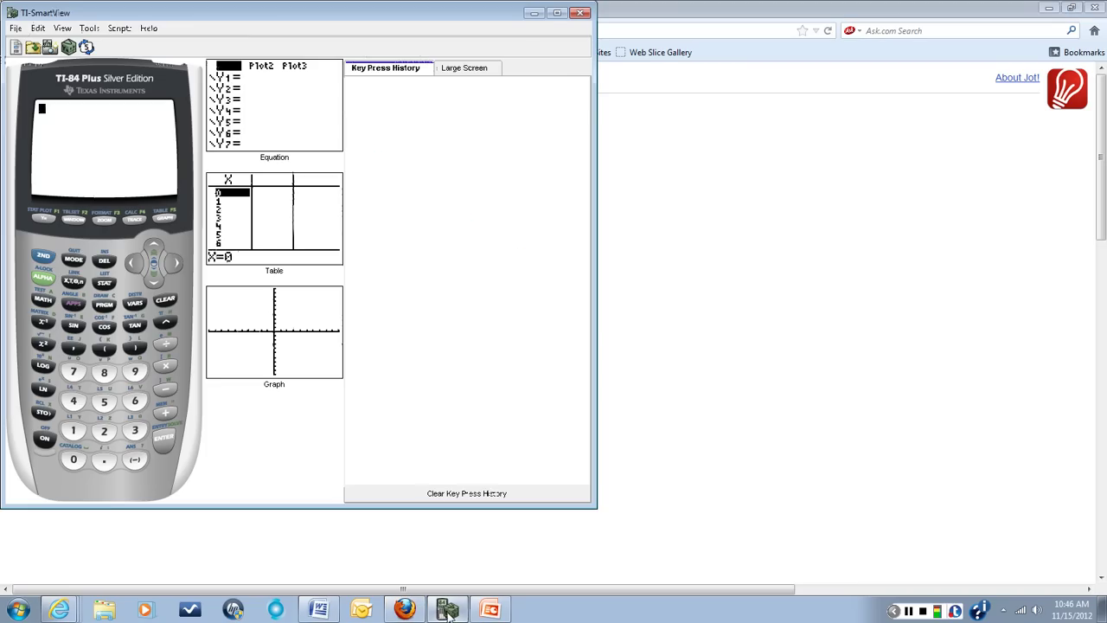
pyautogui.click(105, 284)
pyautogui.click(177, 264)
pyautogui.click(177, 263)
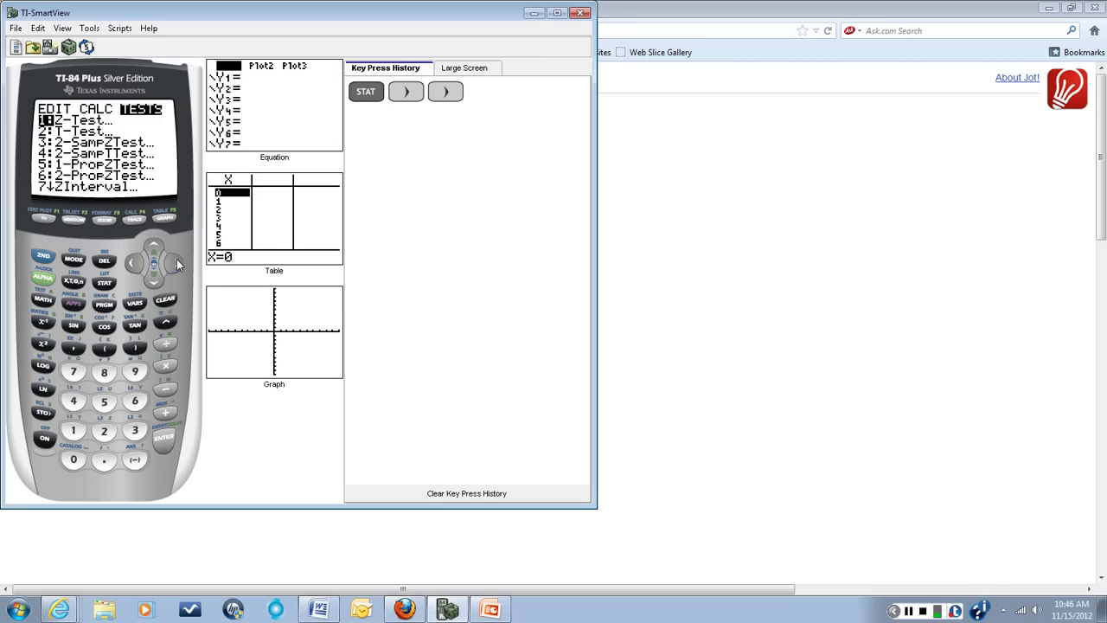
pyautogui.click(104, 433)
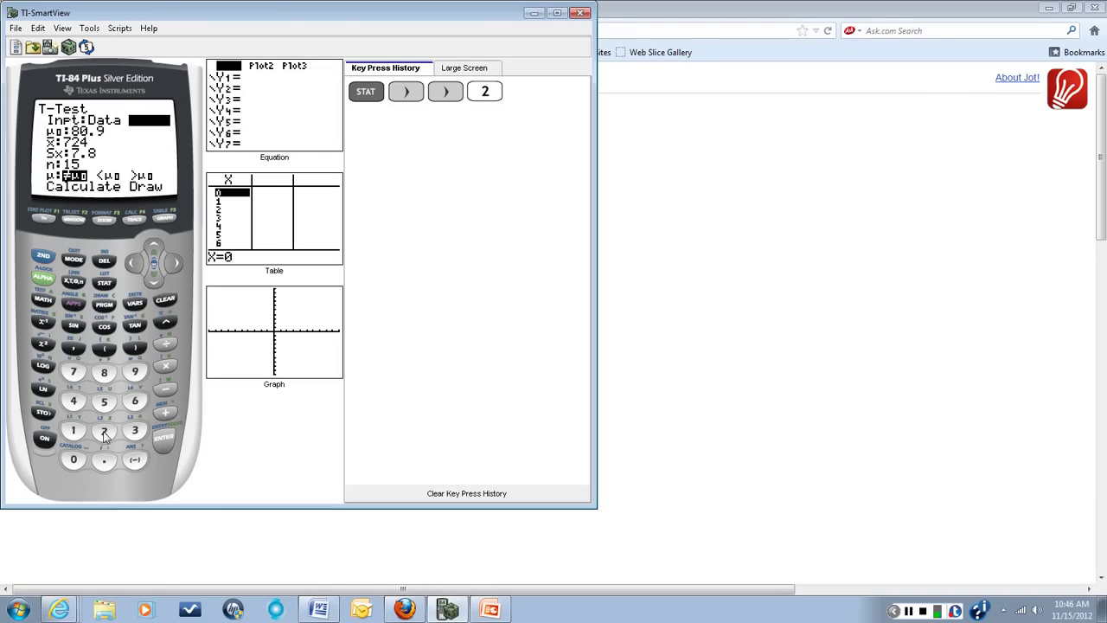
pyautogui.click(156, 282)
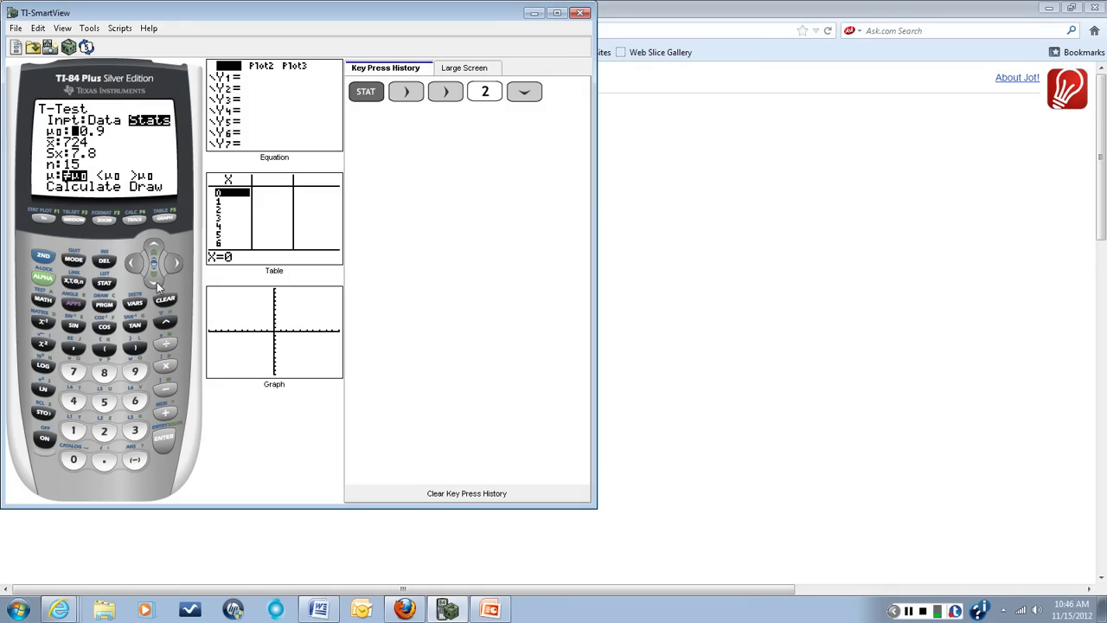
# Enter the hypothesised mean μ0 = 80.9 and sample mean x̄ = 72.4.
pyautogui.click(104, 372)
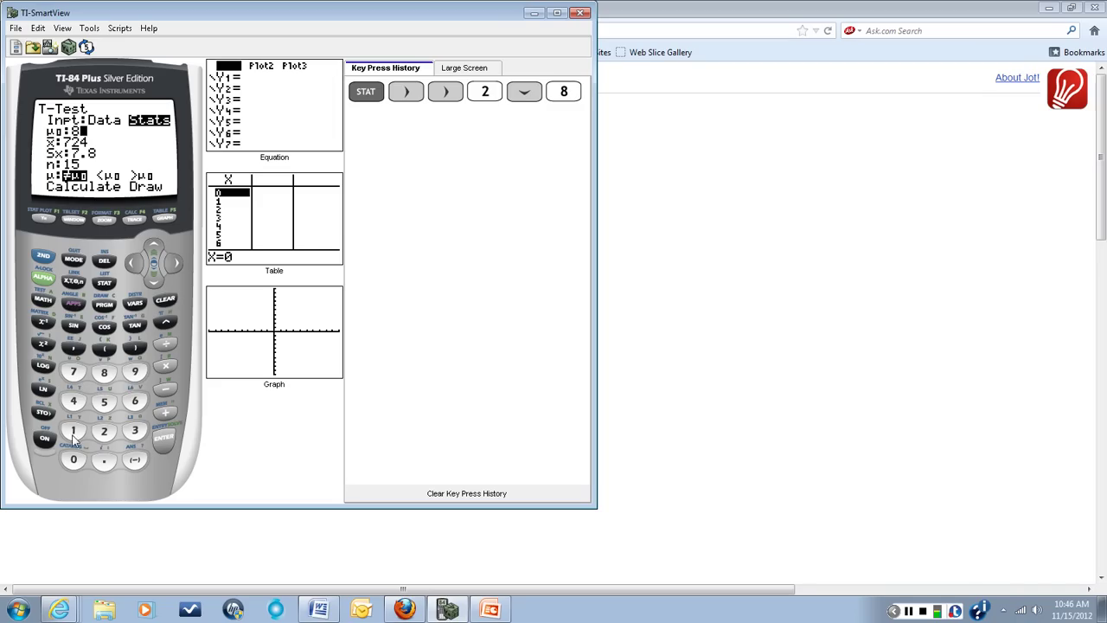
pyautogui.click(74, 460)
pyautogui.click(104, 460)
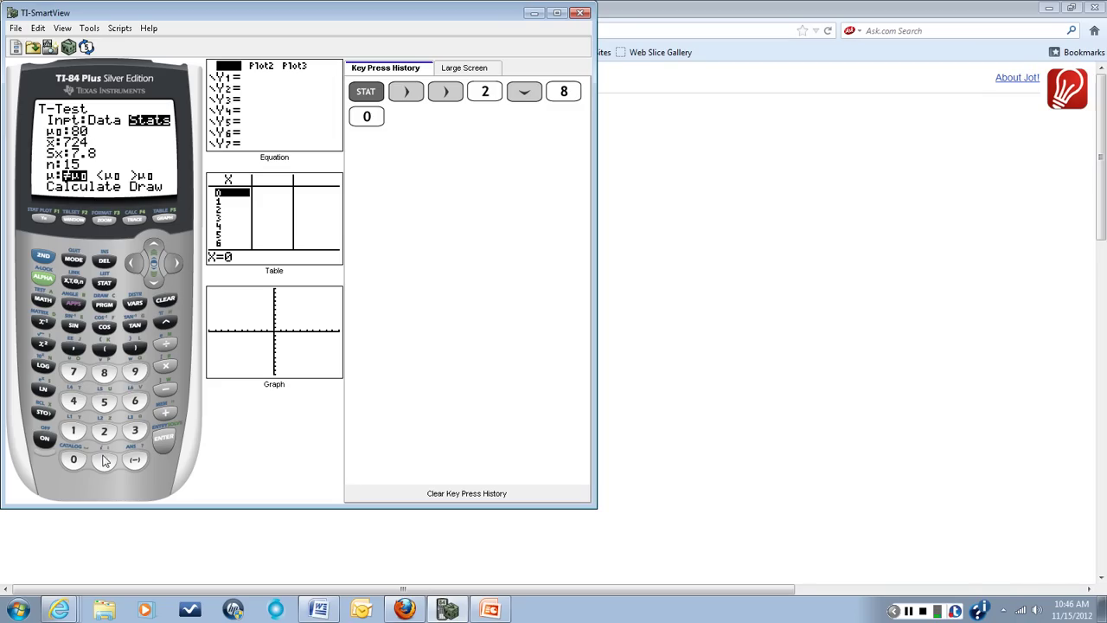
pyautogui.click(134, 374)
pyautogui.click(161, 440)
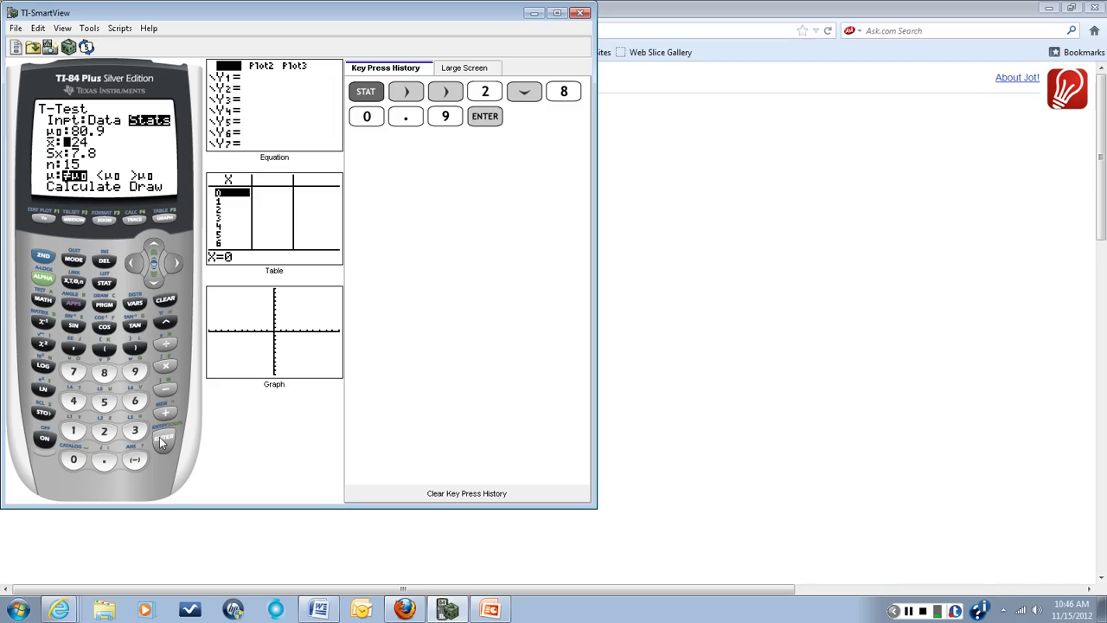
pyautogui.click(74, 372)
pyautogui.click(104, 431)
pyautogui.click(103, 461)
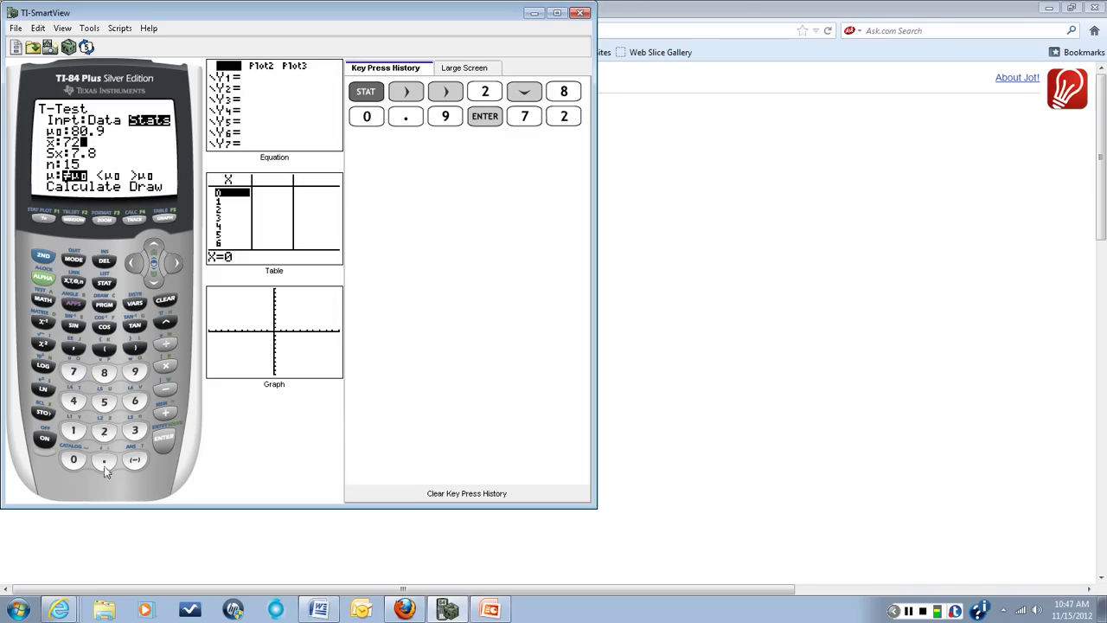
pyautogui.click(74, 402)
pyautogui.click(164, 442)
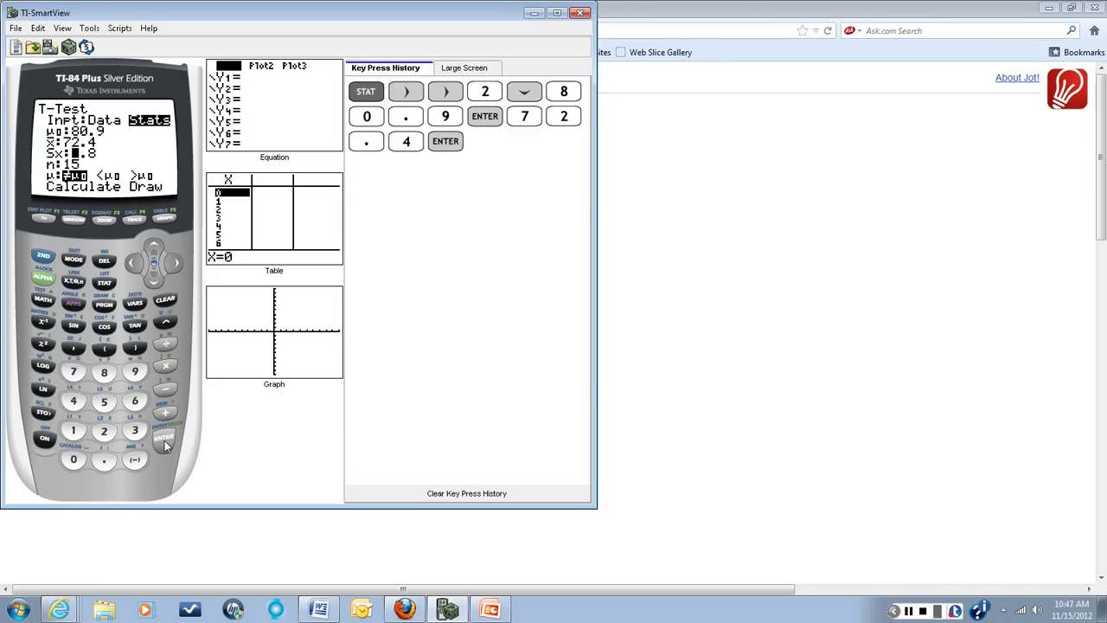
# Enter the standard deviation Sx = 7.8 and keep the sample size n at 15.
pyautogui.click(73, 372)
pyautogui.click(104, 461)
pyautogui.click(104, 374)
pyautogui.click(164, 442)
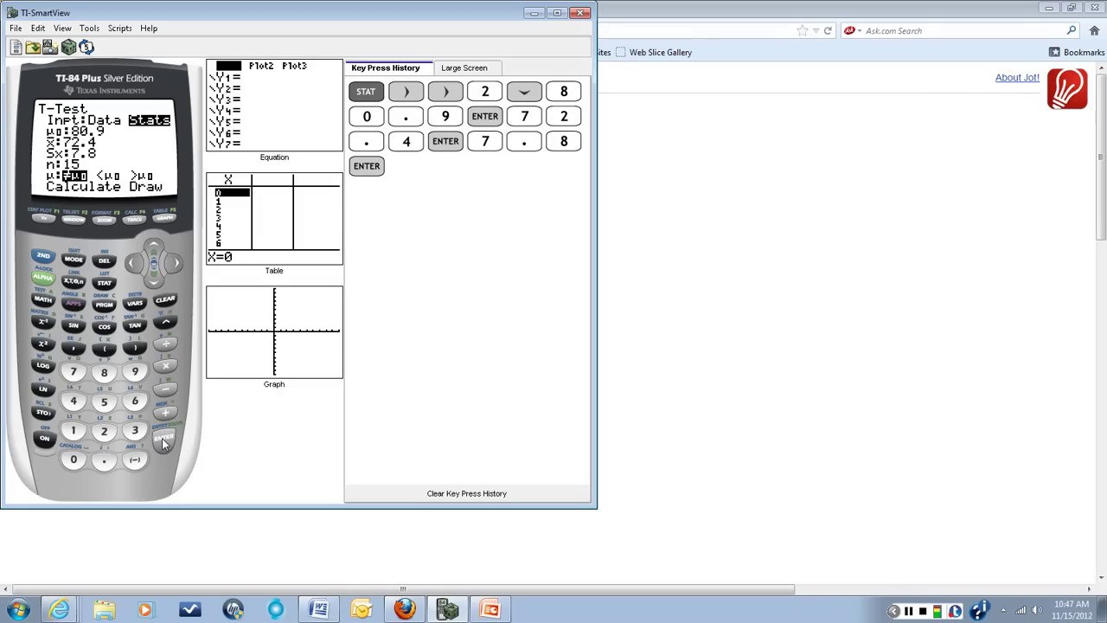
pyautogui.click(164, 442)
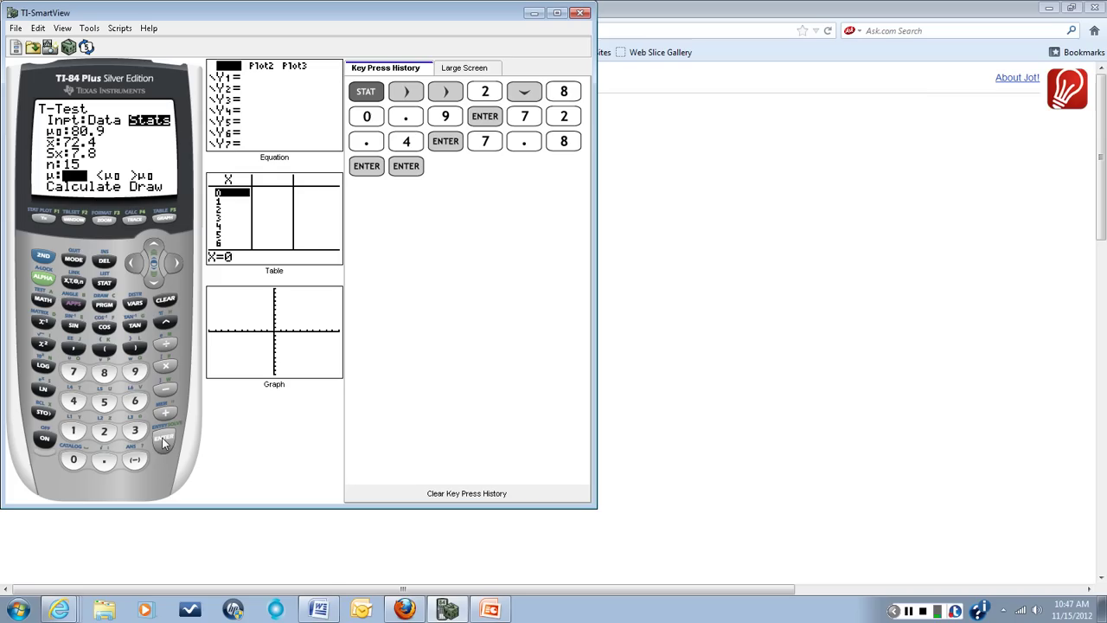
# Choose the μ<μ0 alternative and calculate the t-test.
pyautogui.click(175, 269)
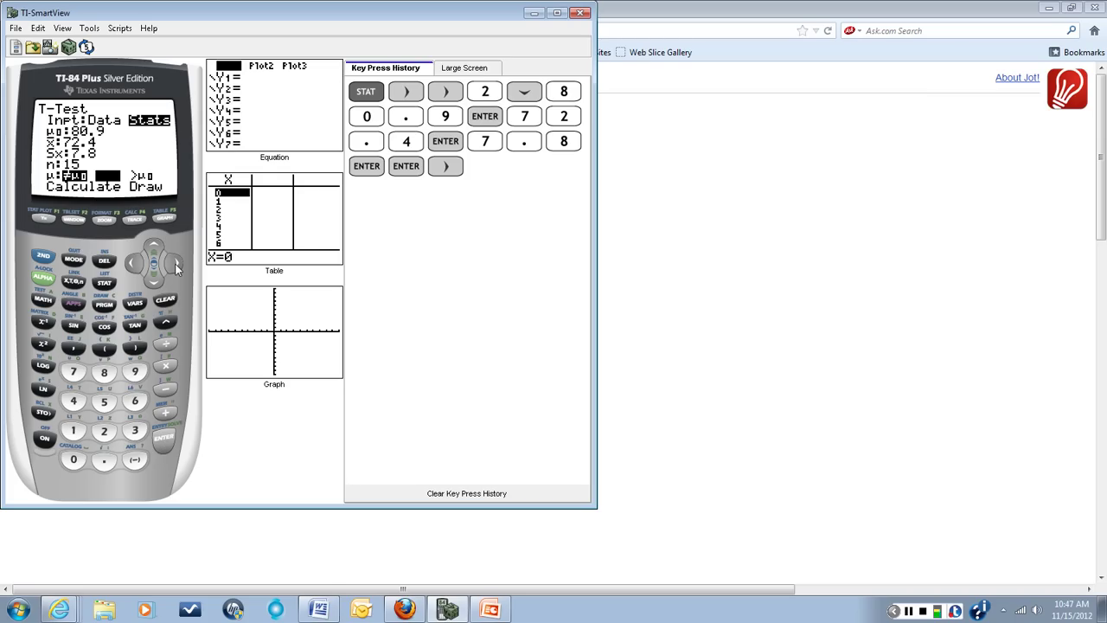
pyautogui.click(161, 443)
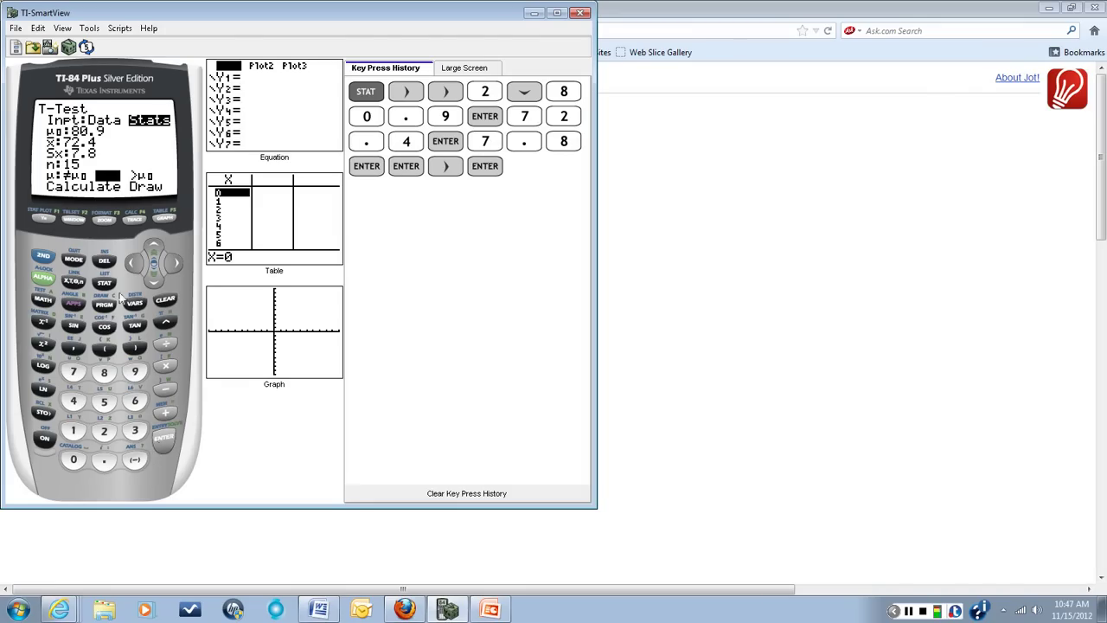
pyautogui.click(153, 279)
pyautogui.click(167, 441)
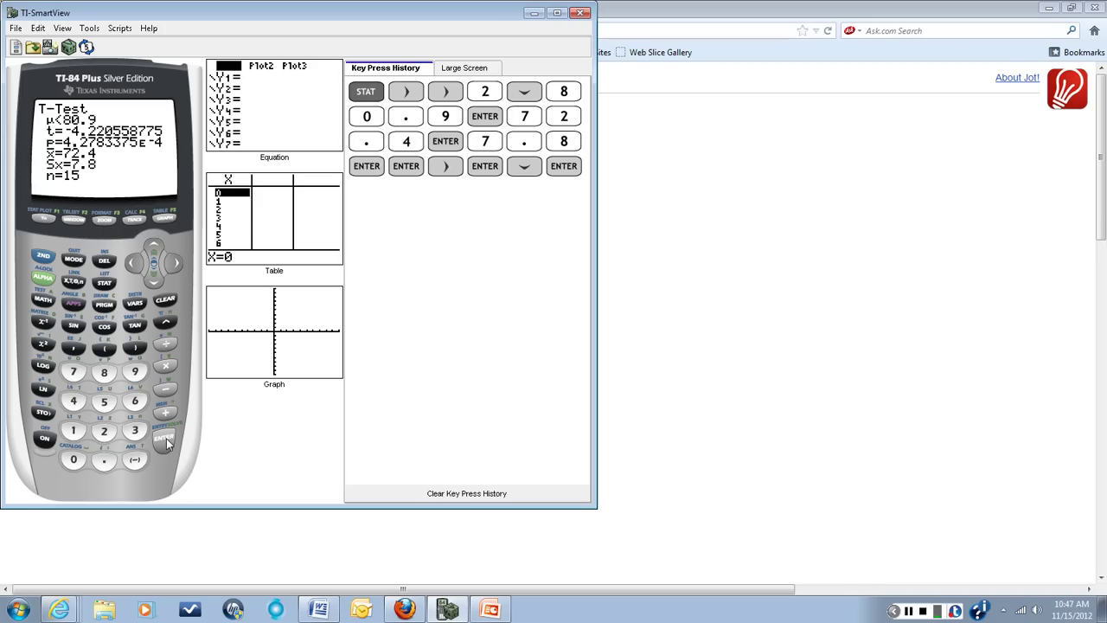
# Handwrite test stat -4.221, p-value 0.0004 and α = 0.10 in red beneath the curve.
pyautogui.moveTo(597, 413); pyautogui.dragTo(600, 424)
pyautogui.moveTo(619, 378); pyautogui.dragTo(619, 430)
pyautogui.moveTo(140, 510); pyautogui.dragTo(140, 534)
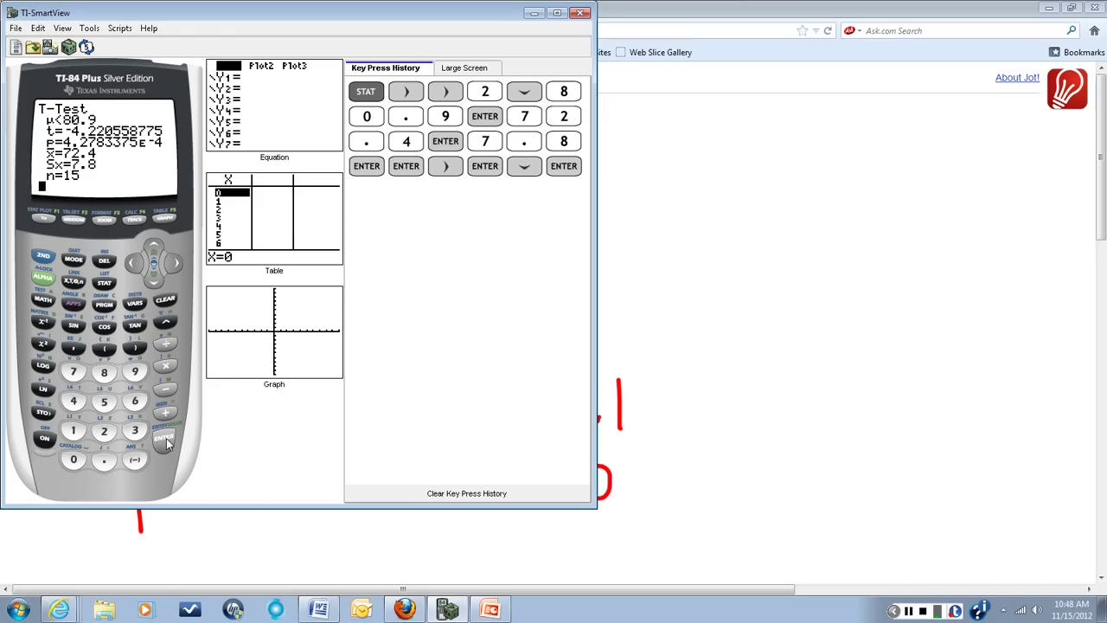
pyautogui.moveTo(641, 439); pyautogui.dragTo(655, 472)
pyautogui.moveTo(646, 437); pyautogui.dragTo(647, 506)
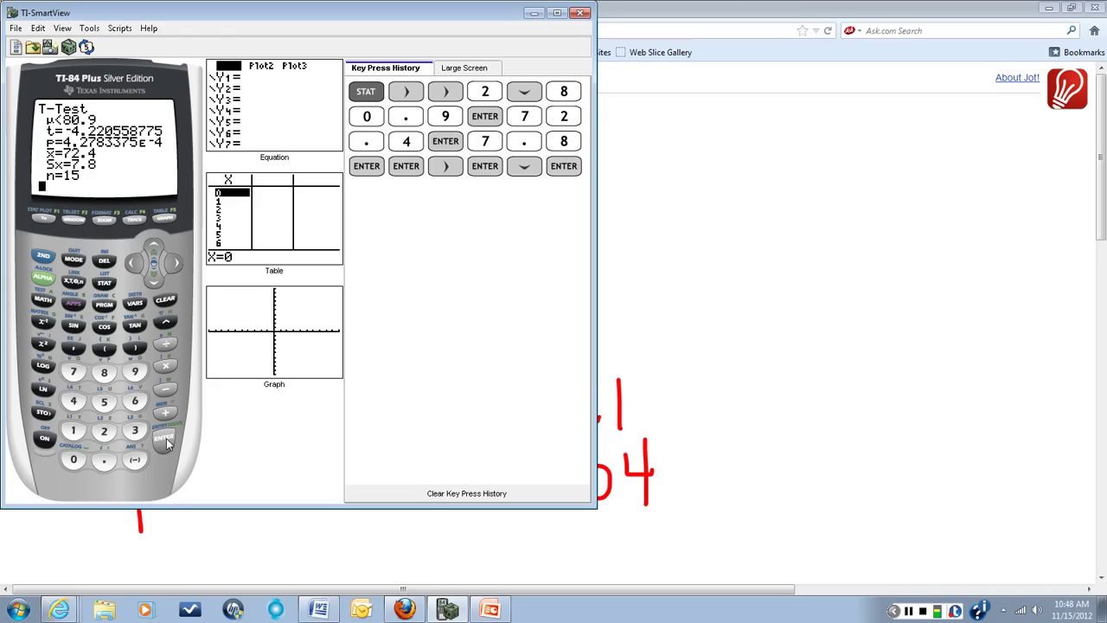
pyautogui.click(629, 362)
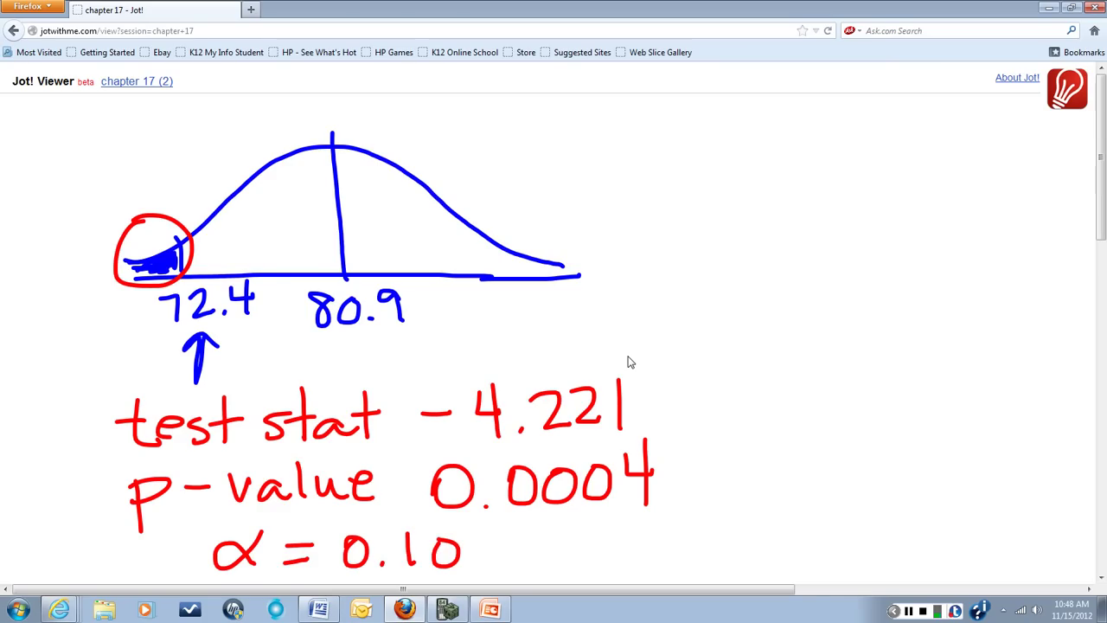
# Return to the PowerPoint slide showing the t-test problem and its conclusion choices.
pyautogui.click(491, 610)
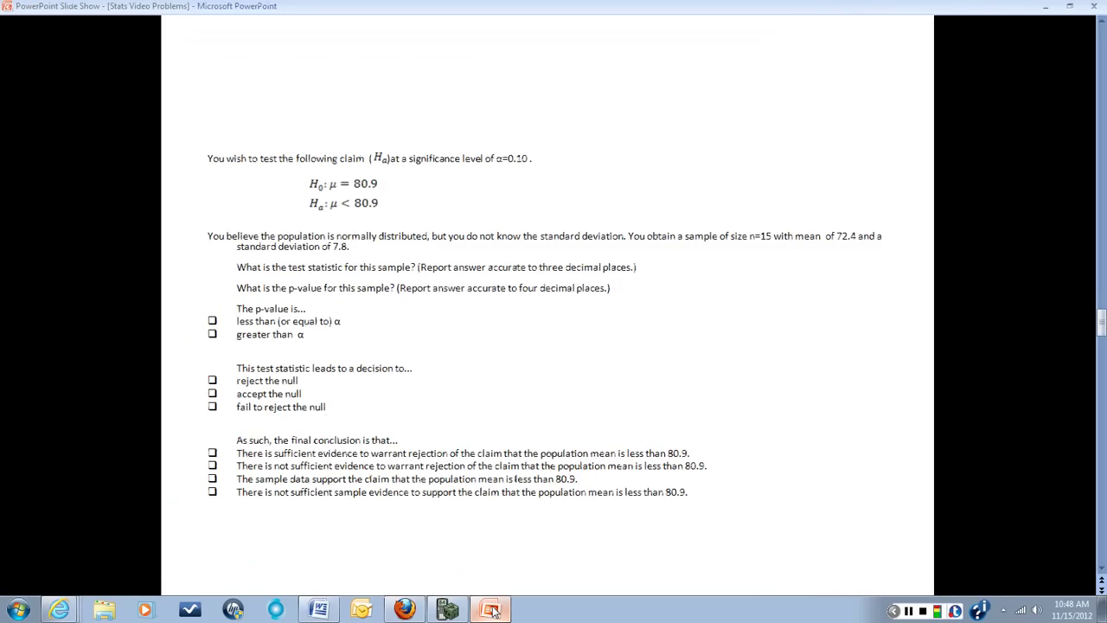